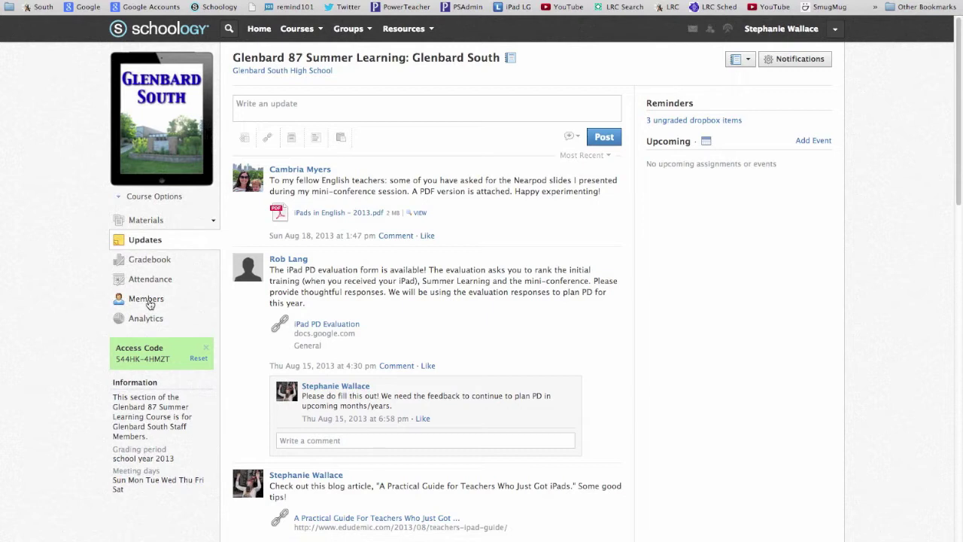
Step: Open the course Members list and highlight the code in the Access Code panel
click(147, 299)
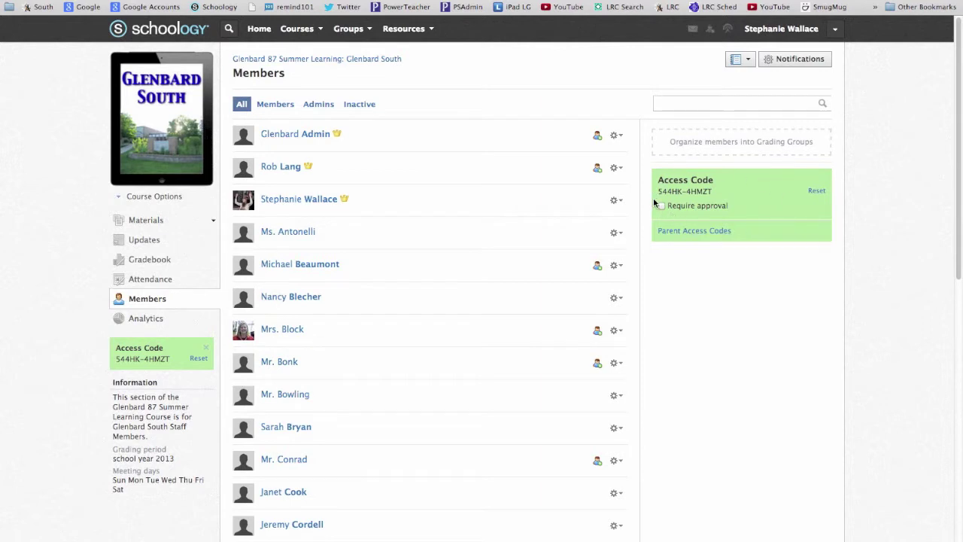
drag(659, 192, 714, 193)
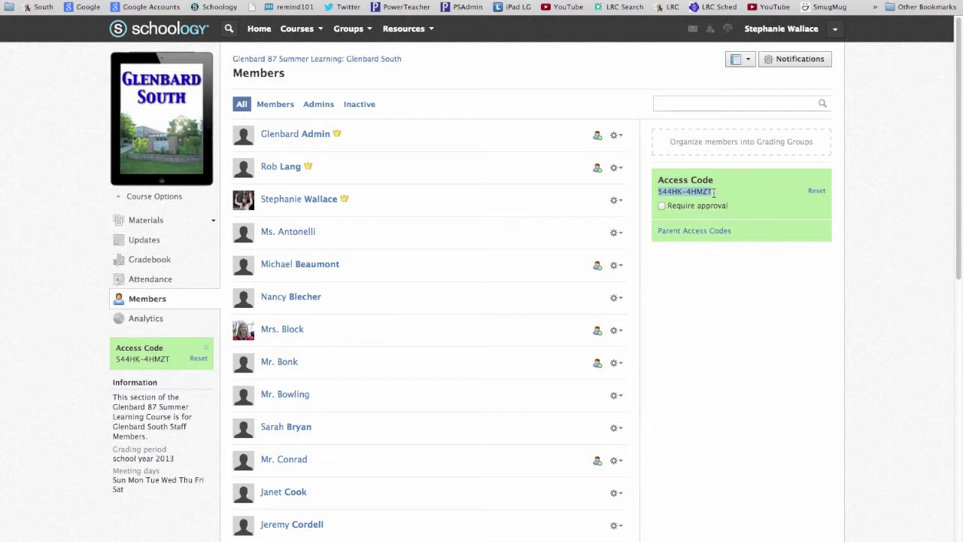
Step: Download the course's parent access codes from the Parent Access Codes dialog
click(683, 232)
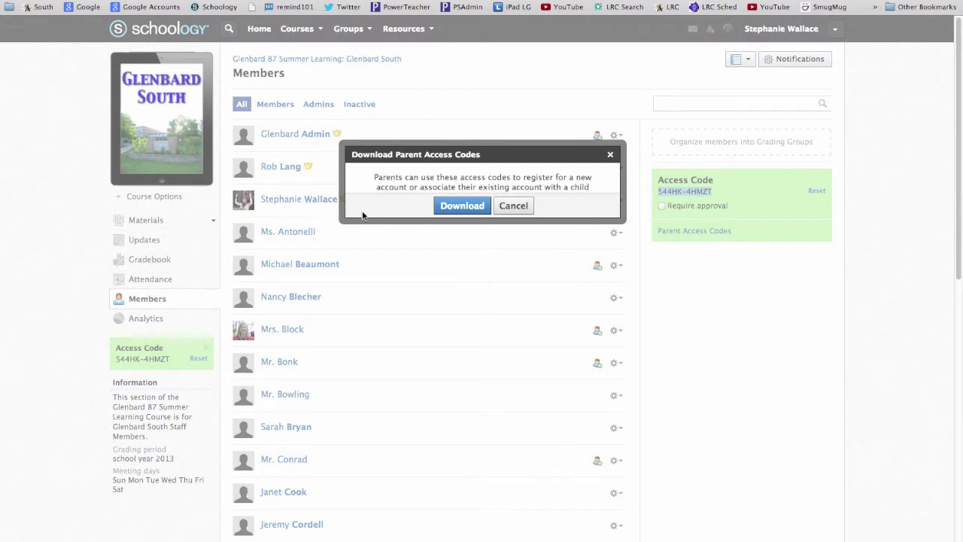
click(461, 206)
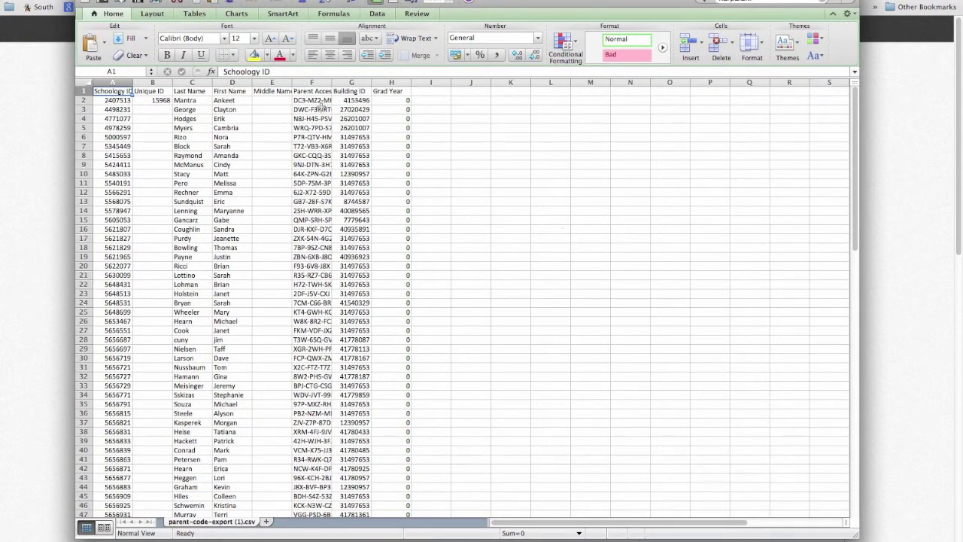
Step: Widen column F (Parent Access Code) and delete columns G–H, Building ID and Grad Year
drag(331, 81, 386, 81)
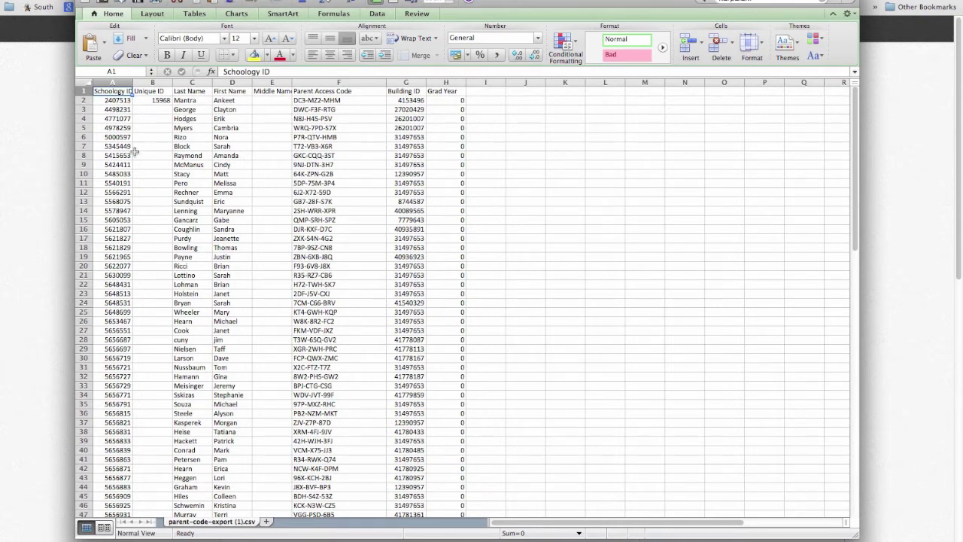
click(150, 81)
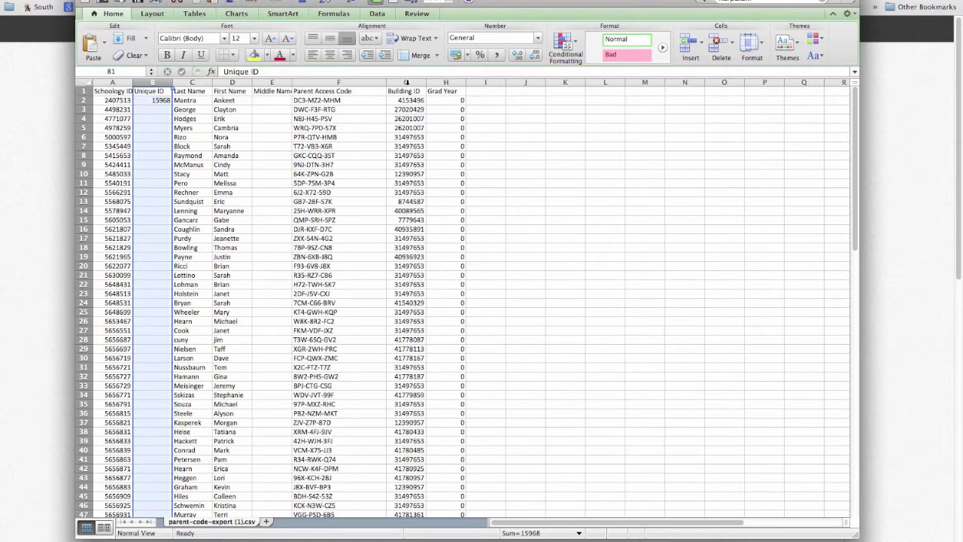
drag(406, 81, 447, 82)
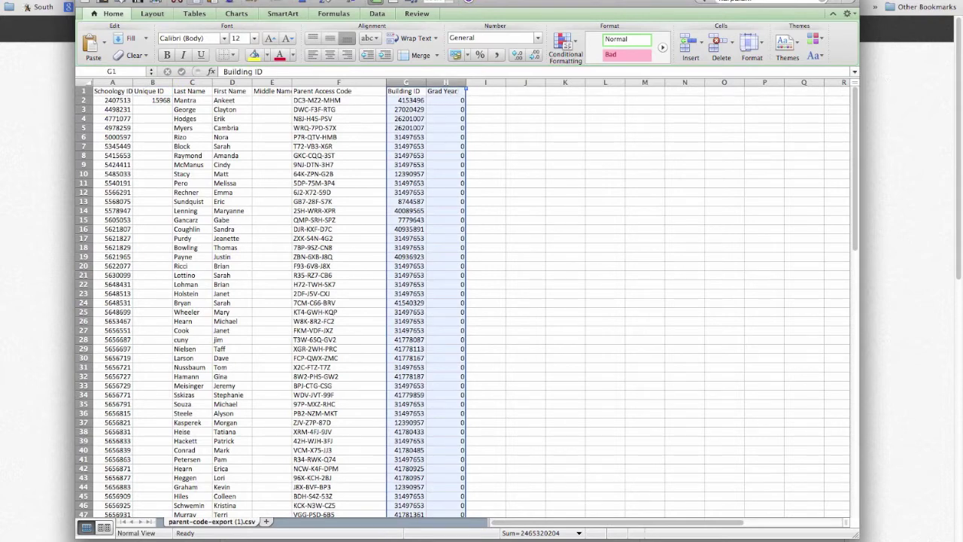
click(193, 2)
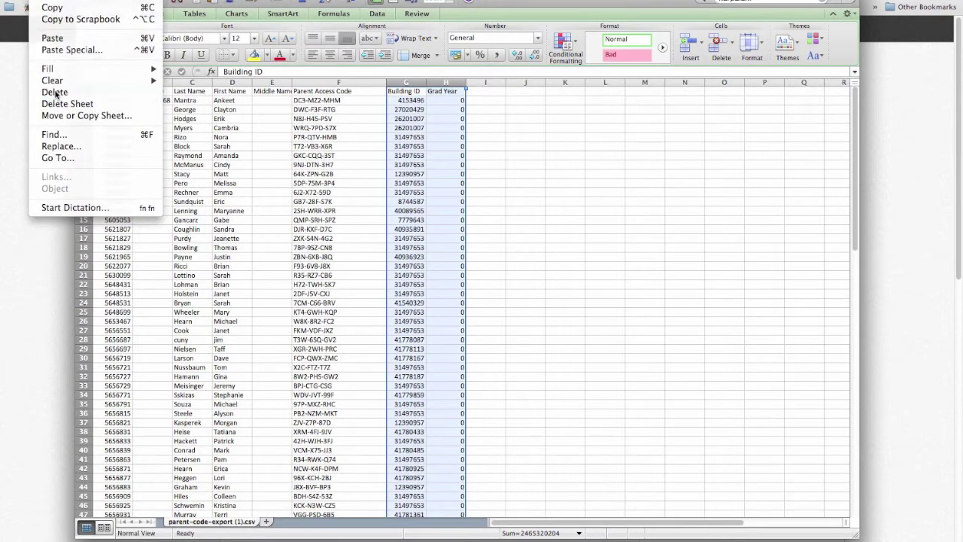
click(55, 91)
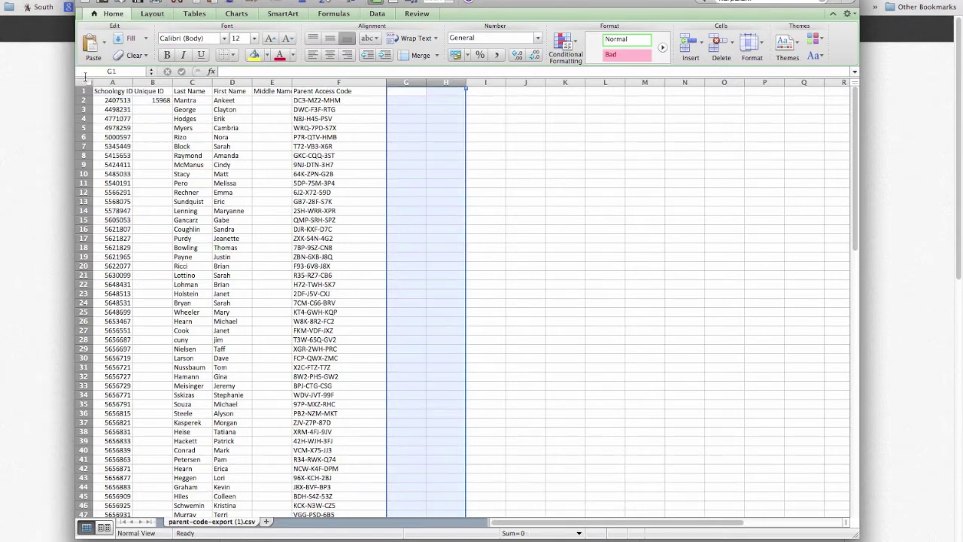
click(87, 82)
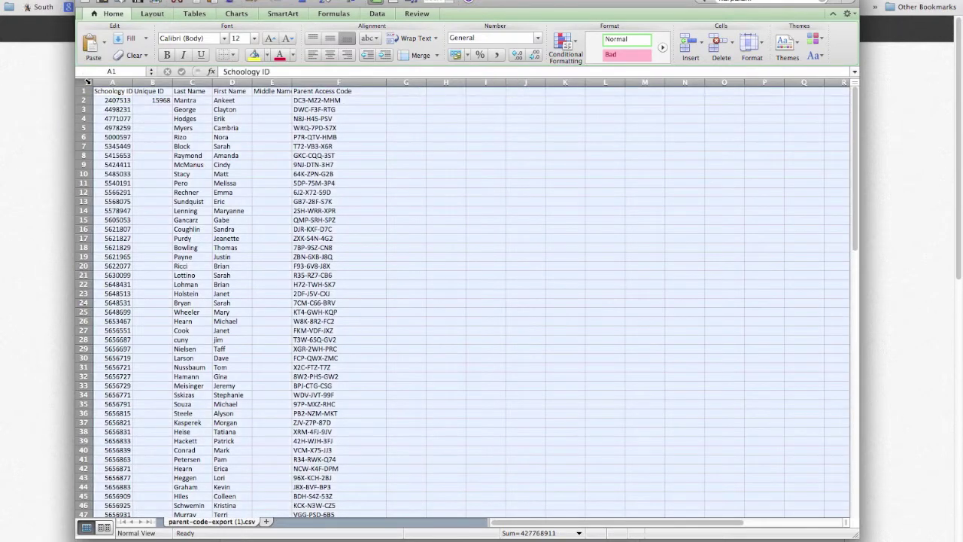
Step: Set the whole sheet to 24 pt text and autofit the columns
click(239, 39)
text(24)
key(Return)
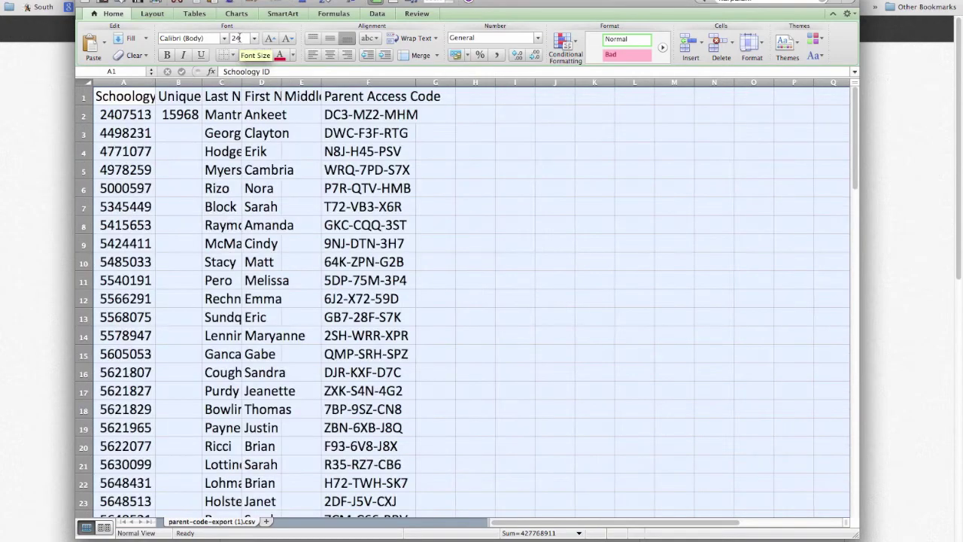
double_click(321, 83)
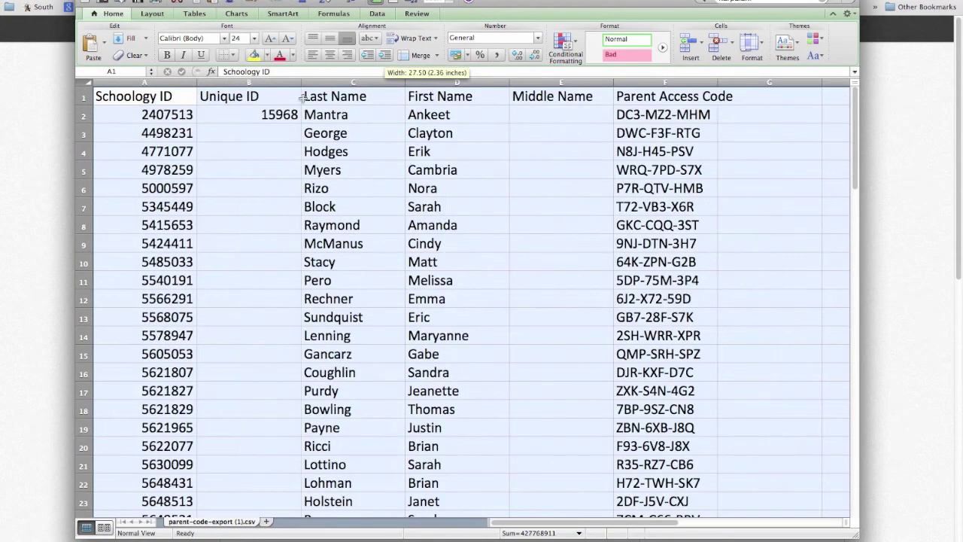
Step: Delete the Unique ID and Middle Name columns
click(276, 137)
click(297, 83)
key(super+minus)
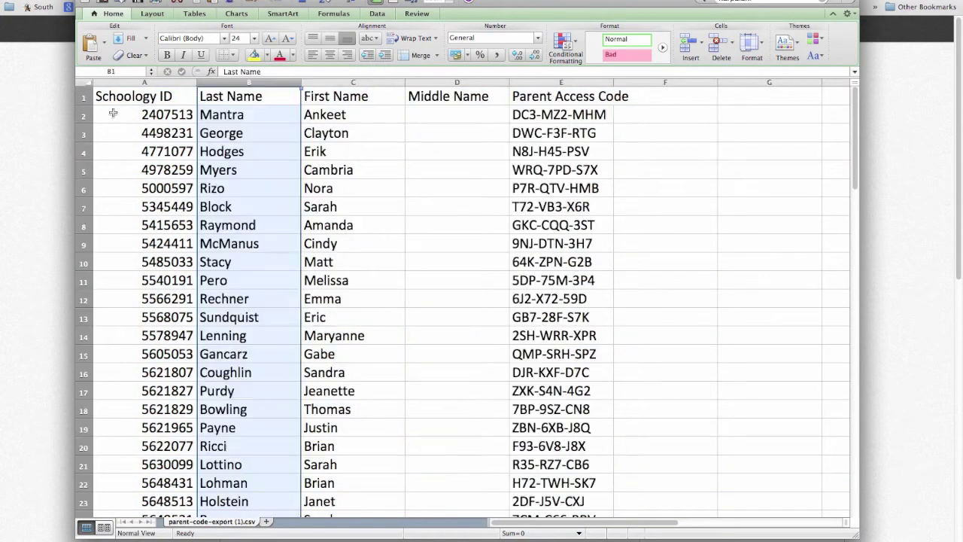
click(110, 113)
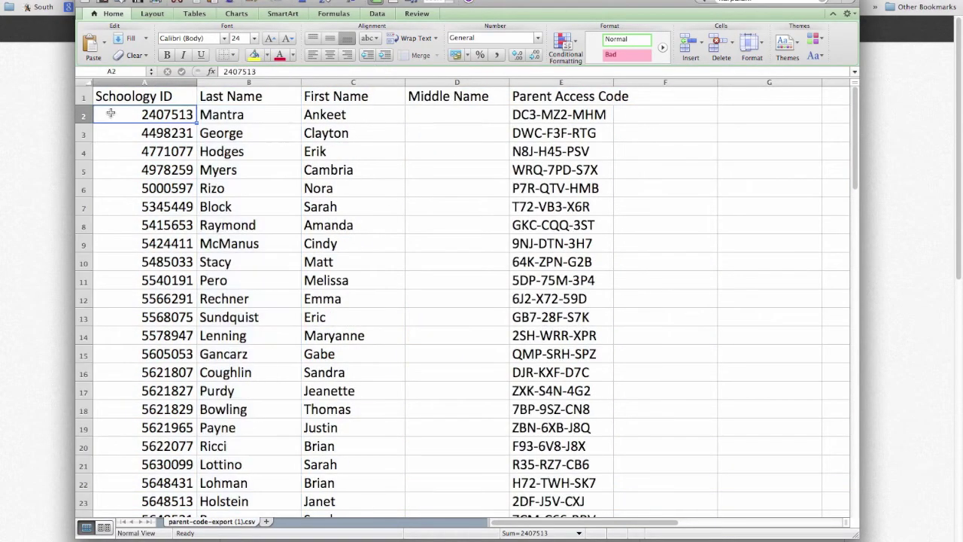
click(430, 82)
click(34, 1)
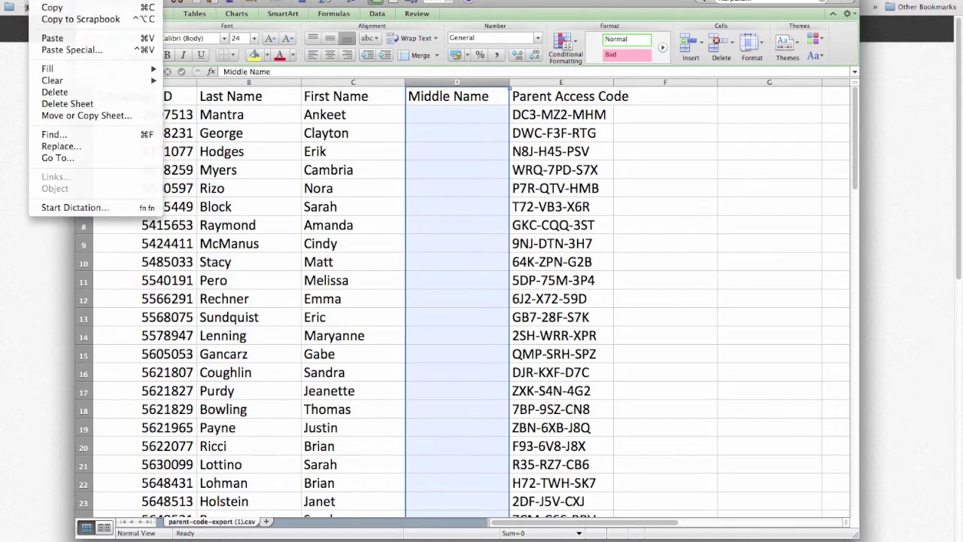
click(52, 92)
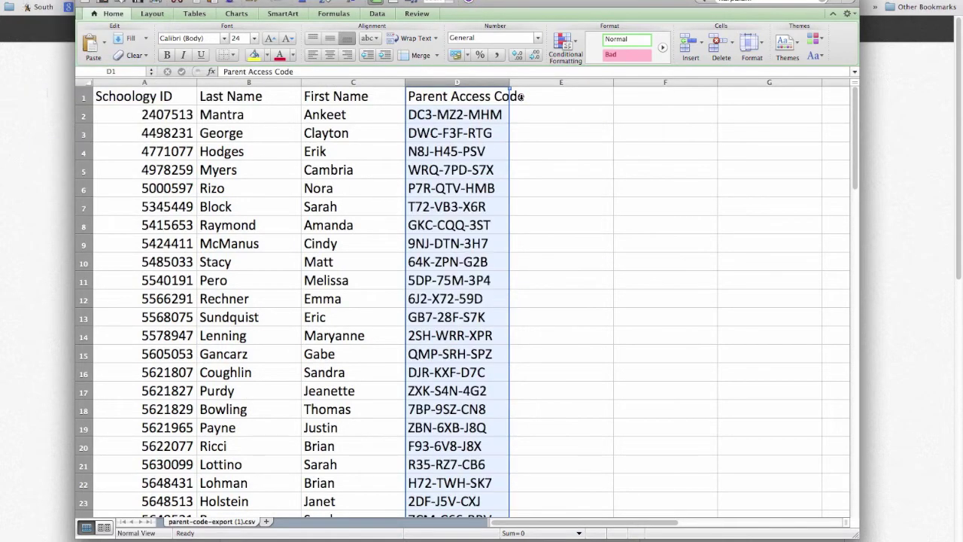
Step: Widen the Parent Access Code column and select the entire worksheet
drag(509, 83, 536, 83)
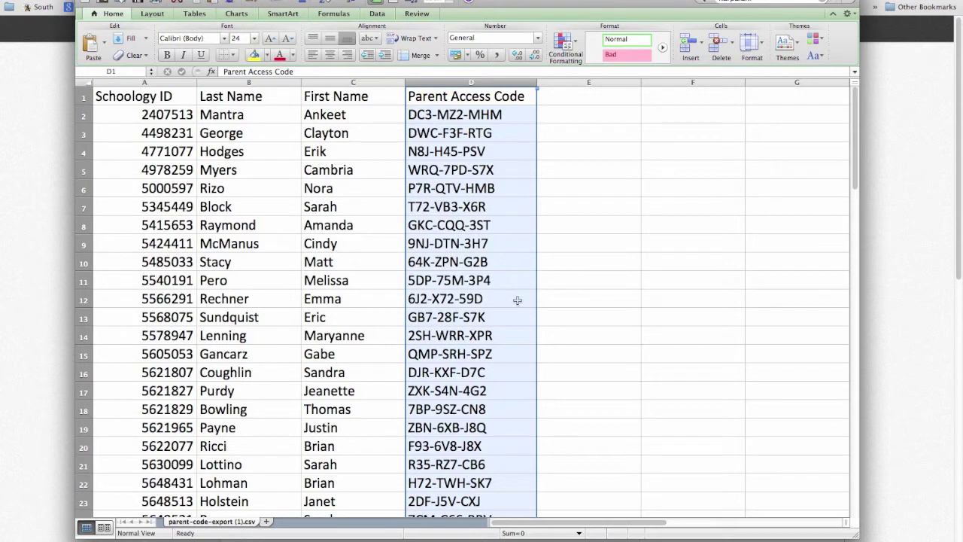
click(598, 301)
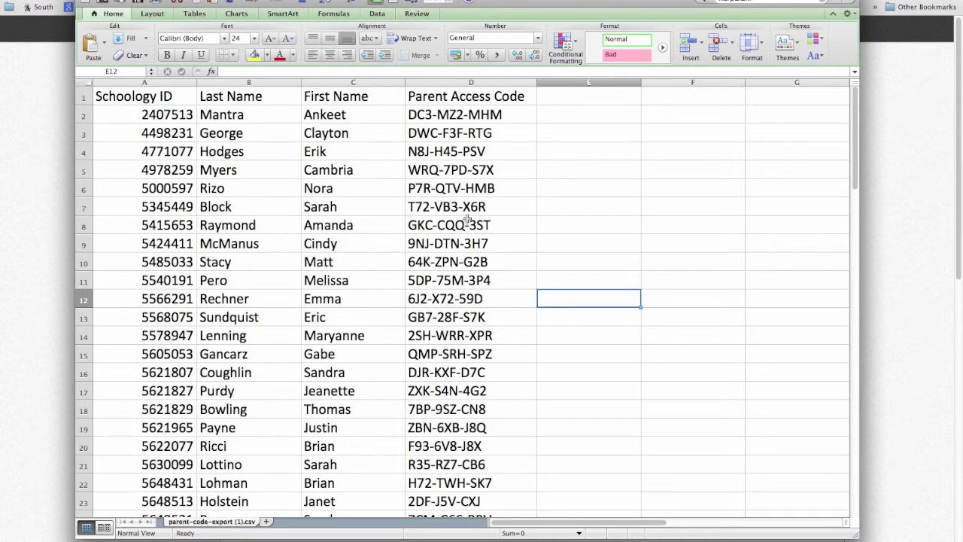
click(85, 82)
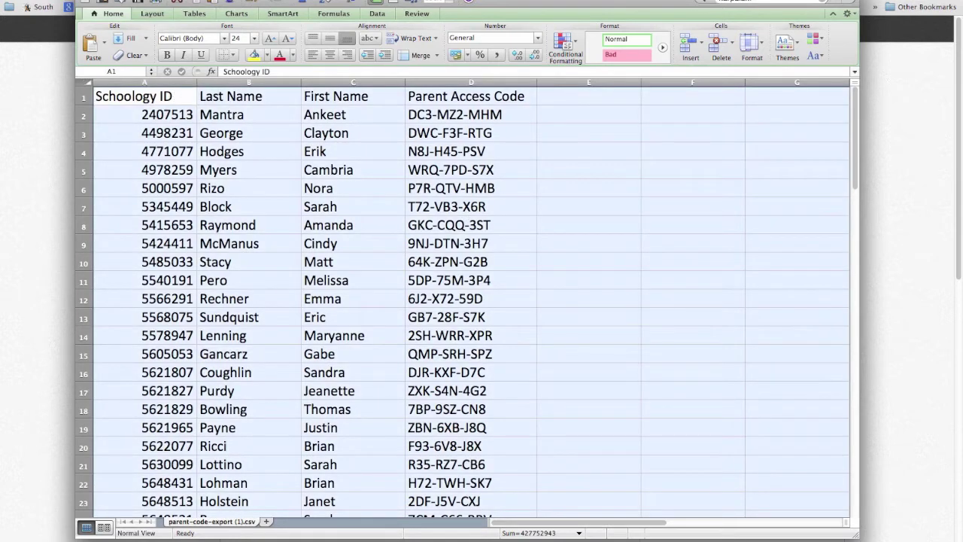
click(19, 0)
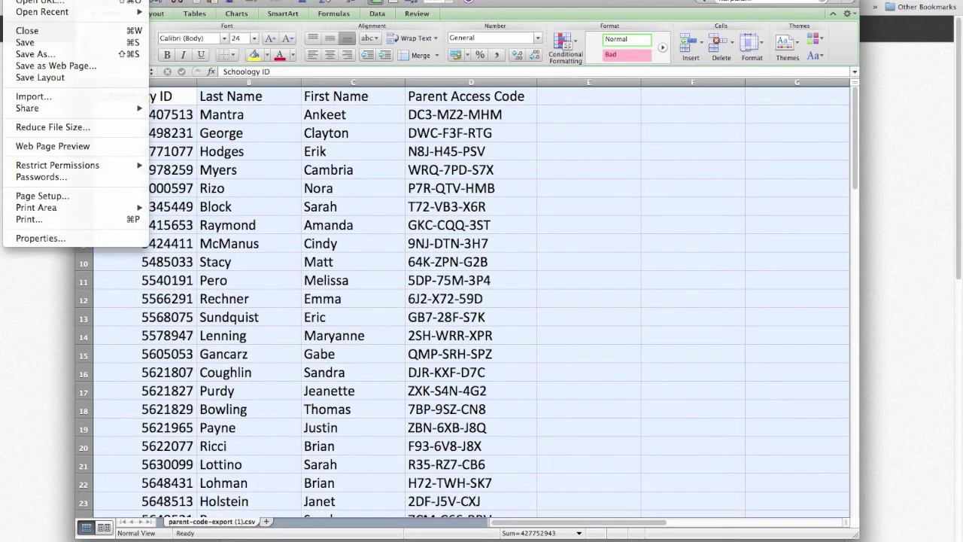
Step: Scale the printout to fit 1 page wide by 3 pages tall
click(31, 221)
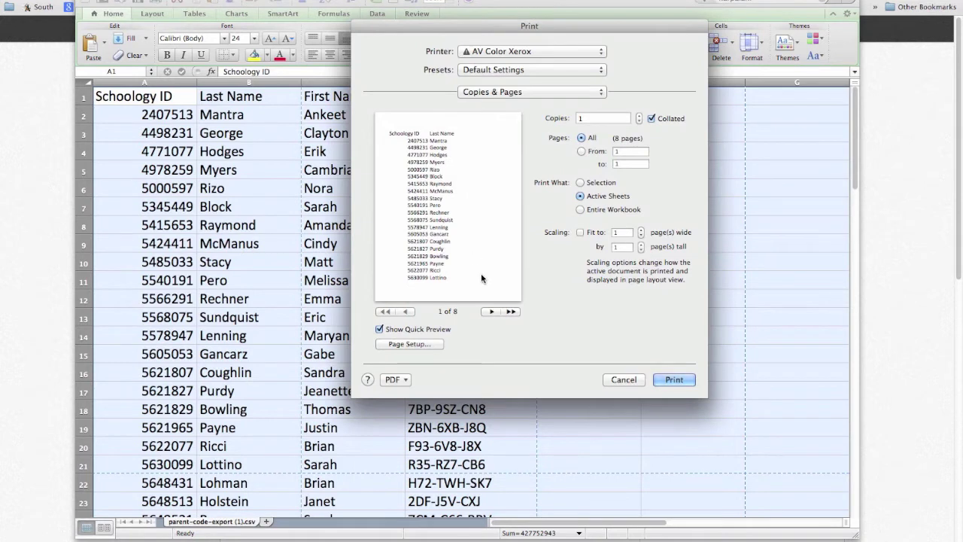
click(581, 234)
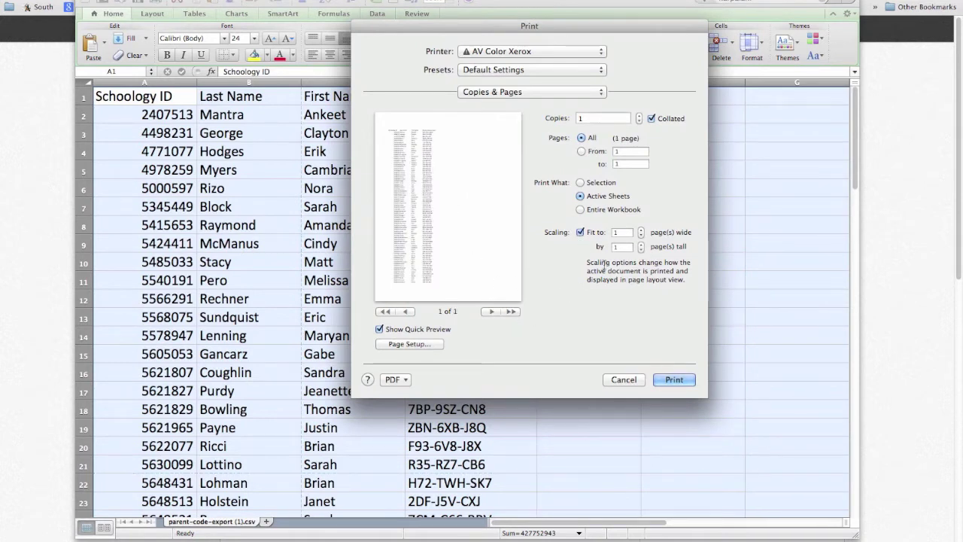
click(580, 233)
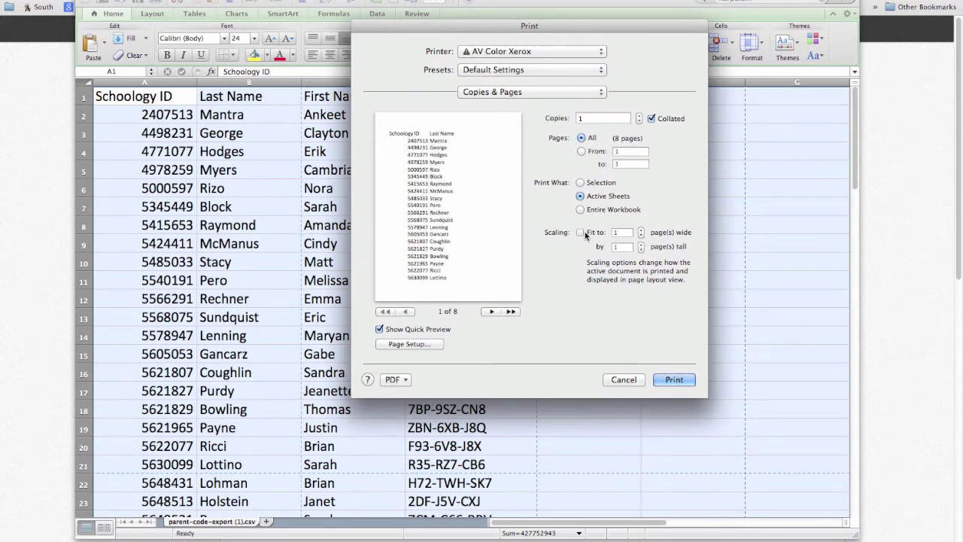
click(641, 244)
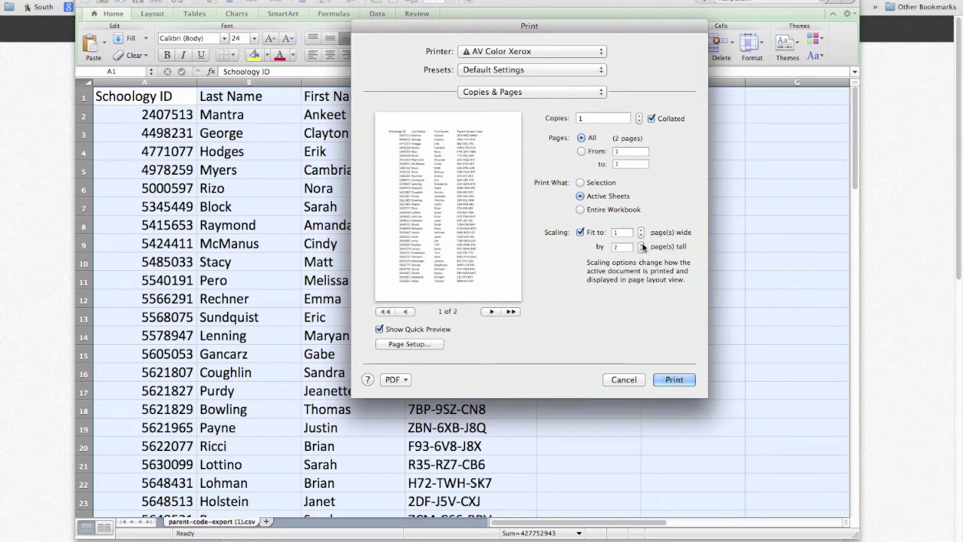
click(642, 244)
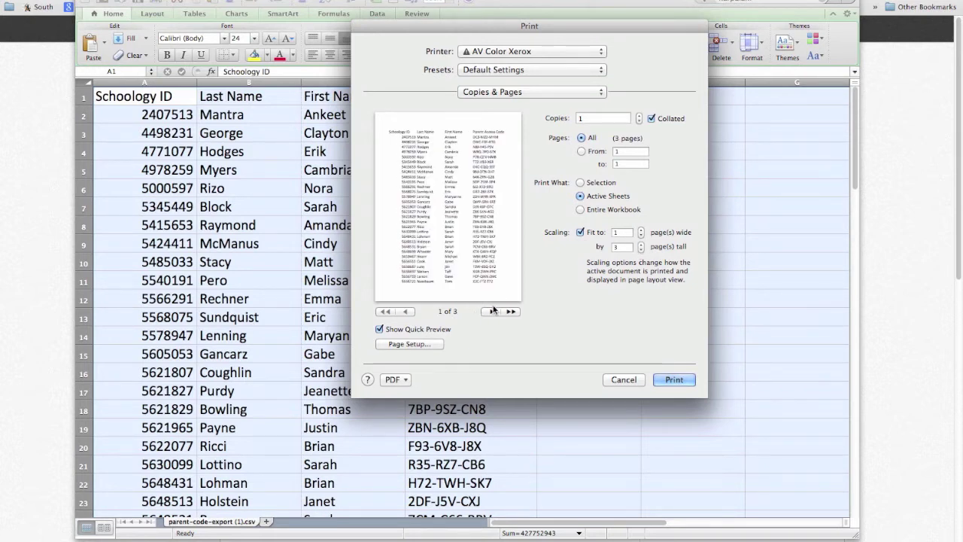
Step: Page through all 3 preview pages and back to page 1
click(493, 311)
click(493, 311)
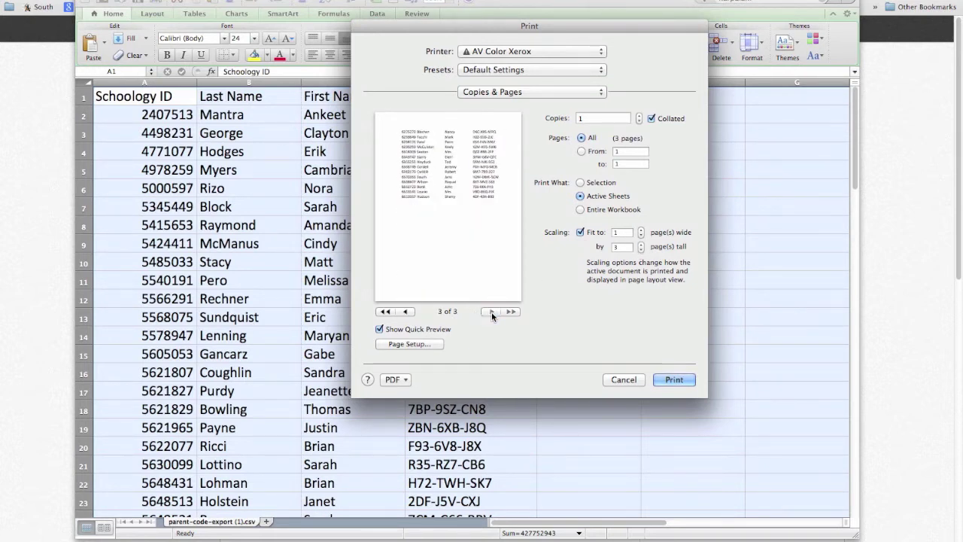
click(406, 312)
click(406, 312)
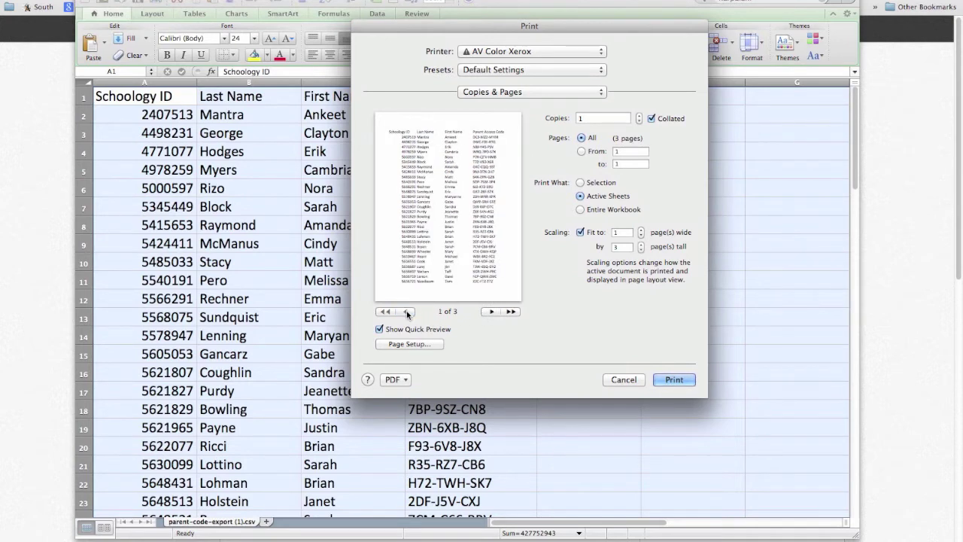
Step: Turn on gridline printing in Page Setup's Sheet options and confirm
click(428, 344)
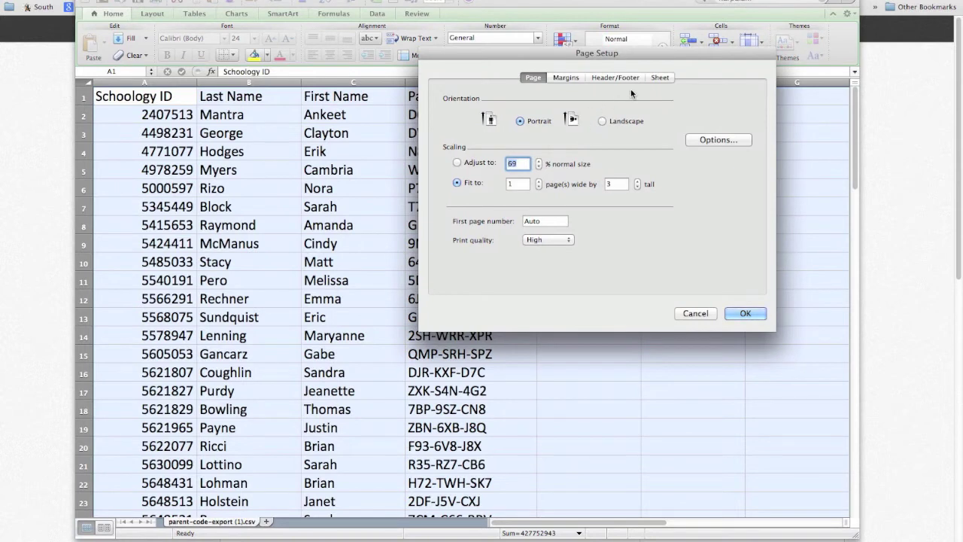
click(662, 76)
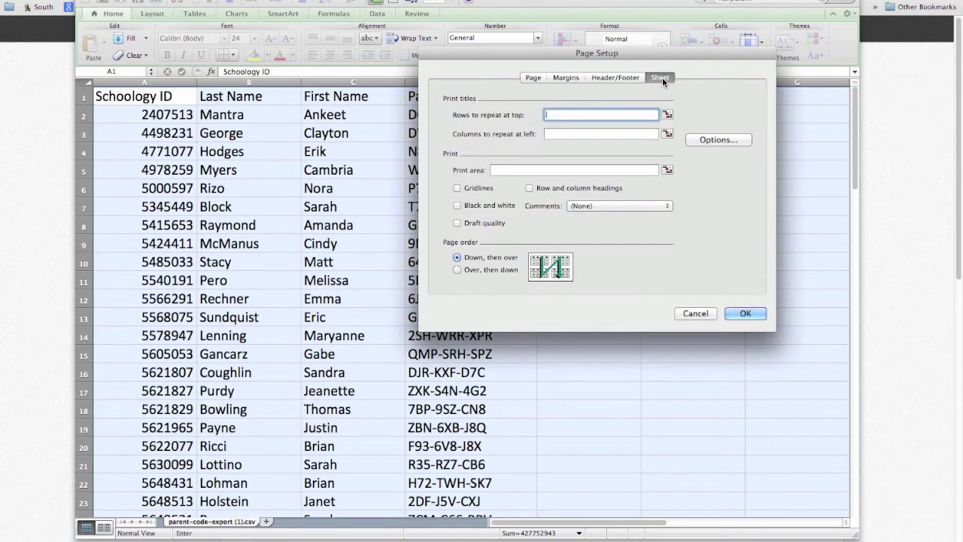
click(456, 188)
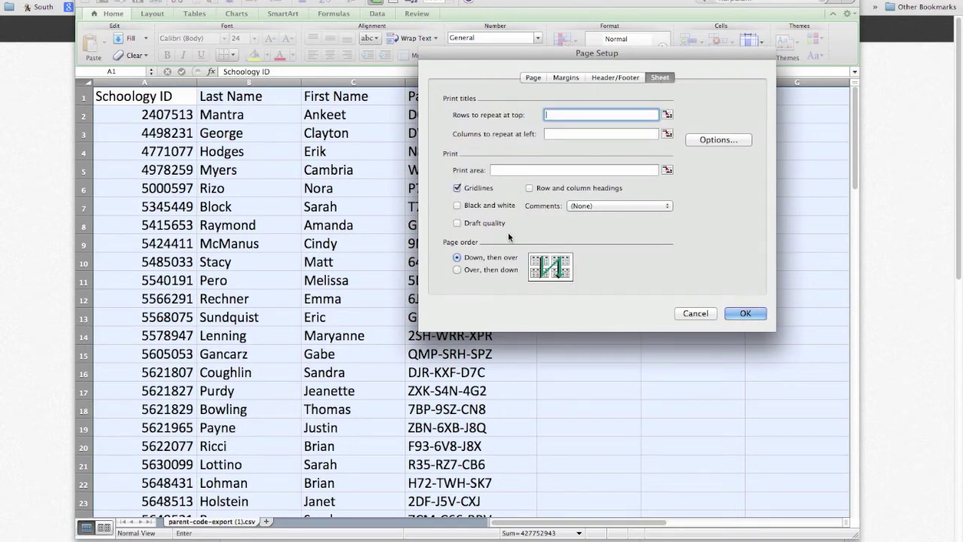
click(532, 77)
click(754, 315)
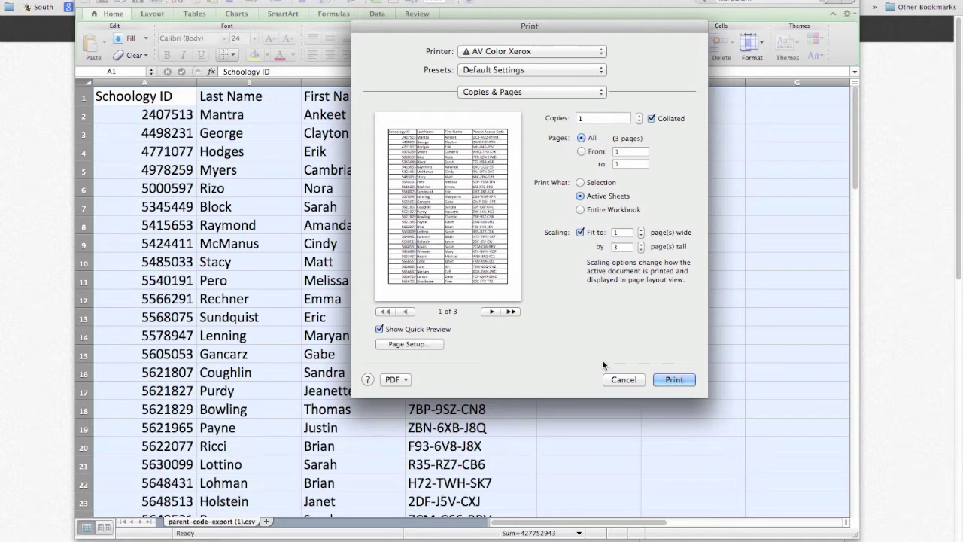
Step: Cancel printing, then close the workbook and answer the save prompt
click(623, 379)
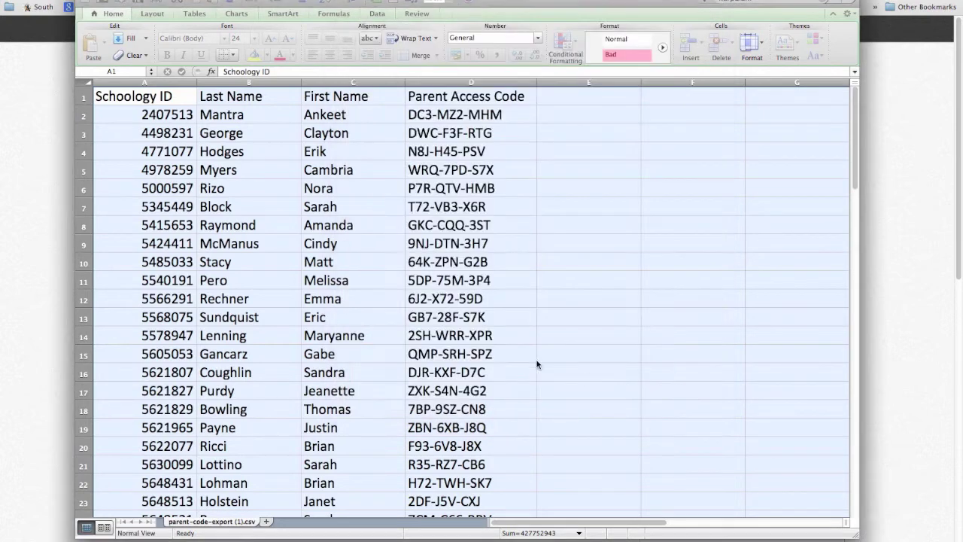
key(super+w)
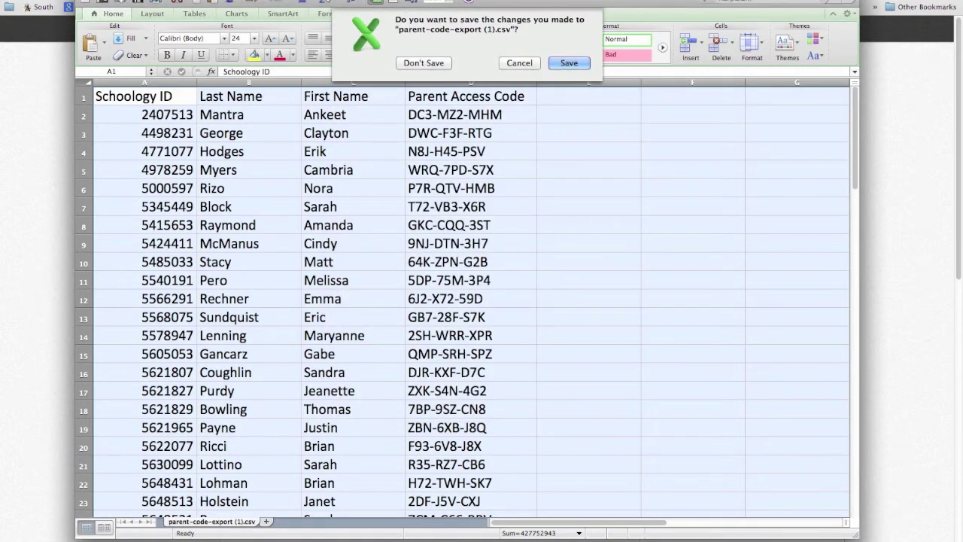
click(426, 123)
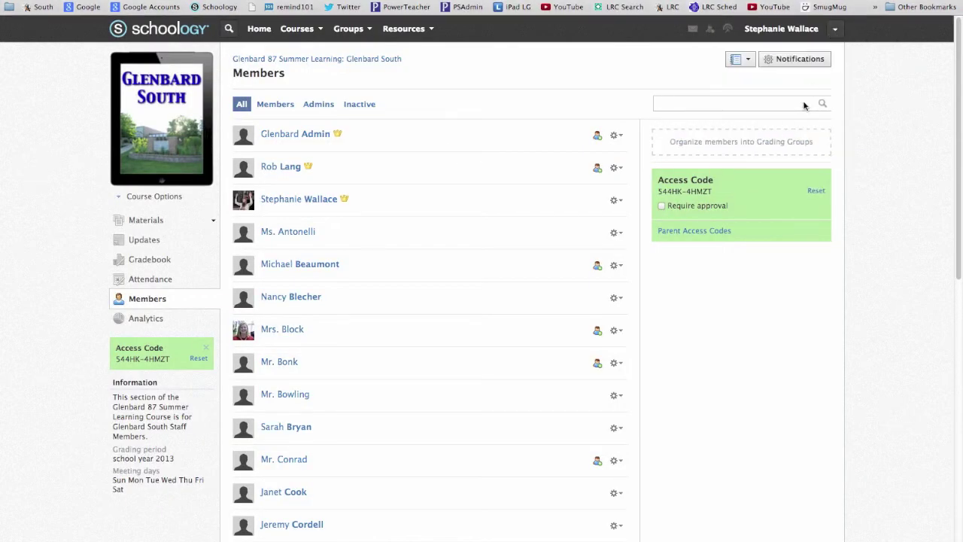
click(835, 31)
Step: Log out, then sign up as a Parent by pasting the child's parent access code
click(743, 179)
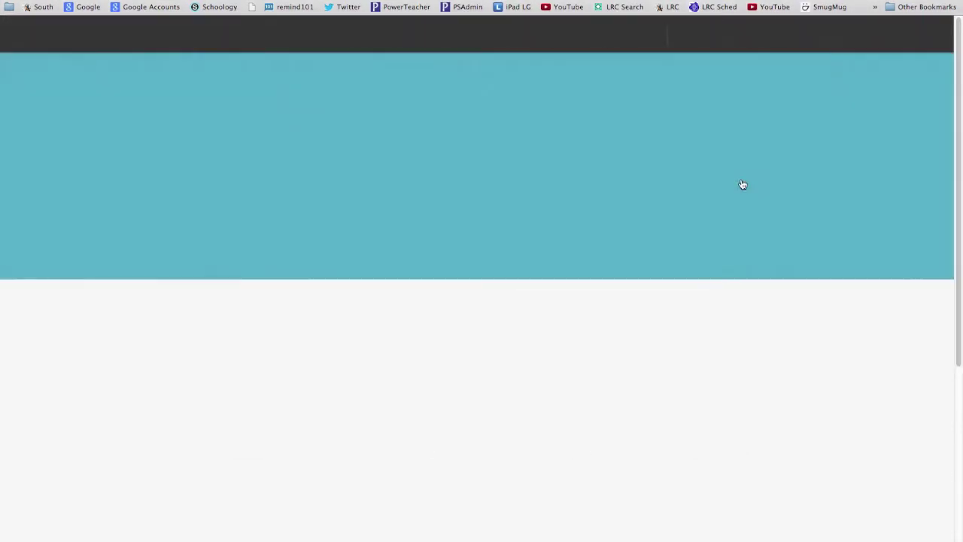
click(762, 36)
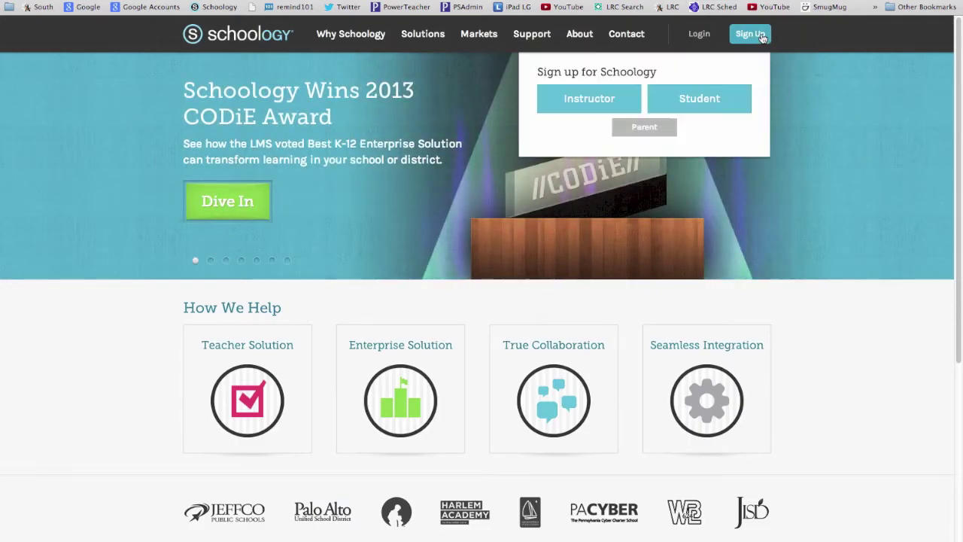
click(632, 133)
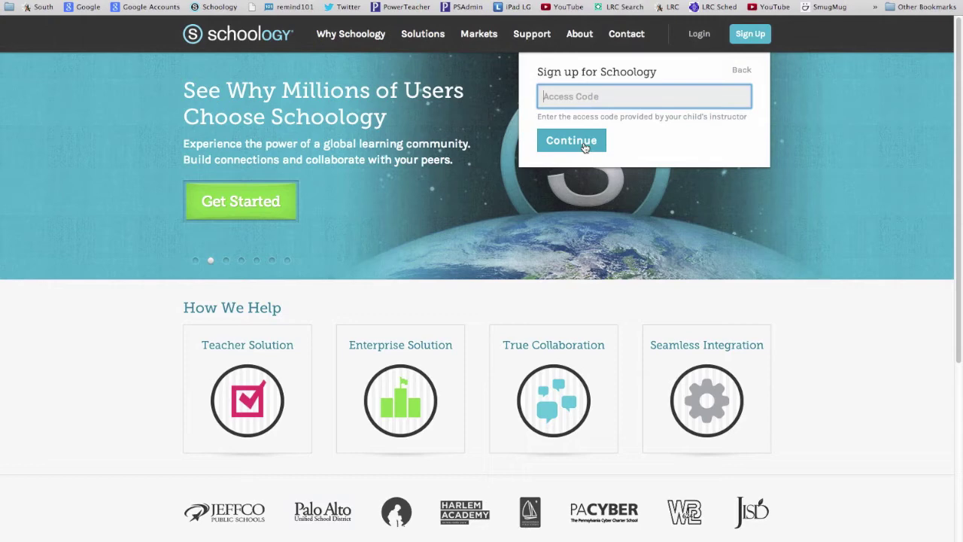
click(706, 104)
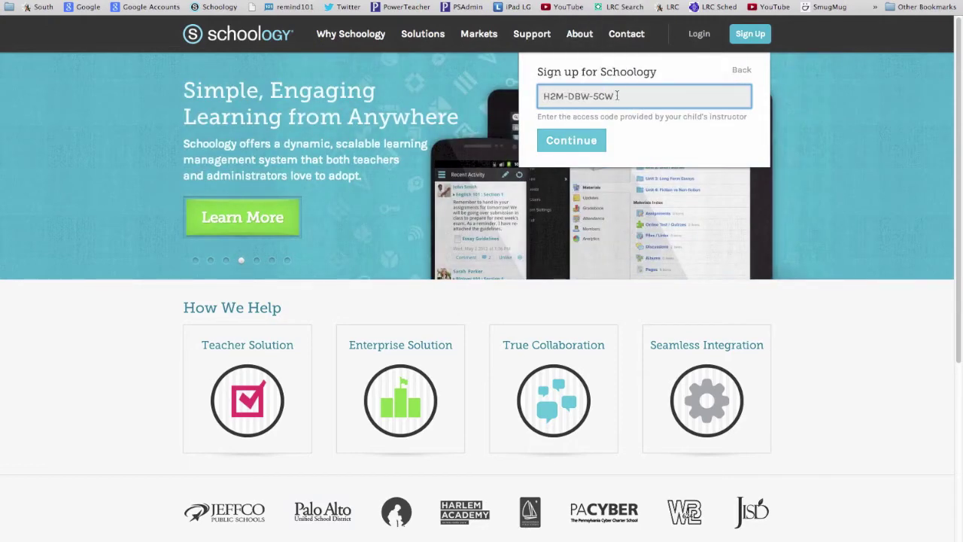
click(576, 145)
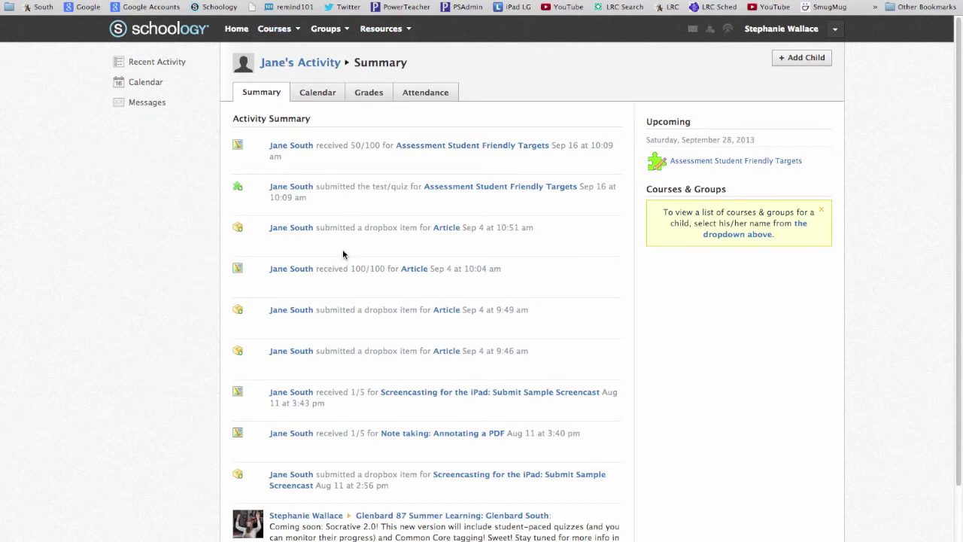
Step: Scroll the child's activity, view the Calendar and Grades tabs, then open Add Child
scroll(338, 301, down, 3)
scroll(335, 393, up, 3)
scroll(421, 286, down, 3)
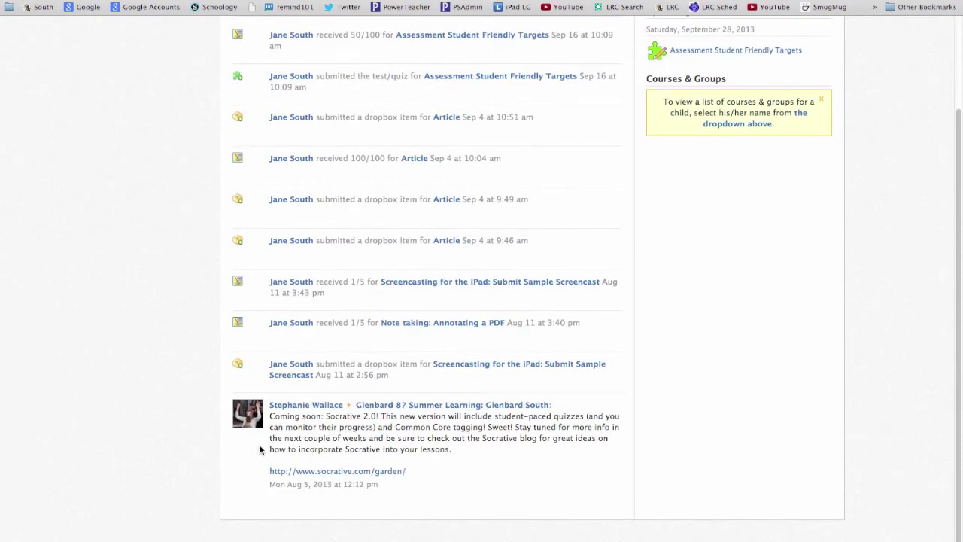
scroll(430, 435, up, 3)
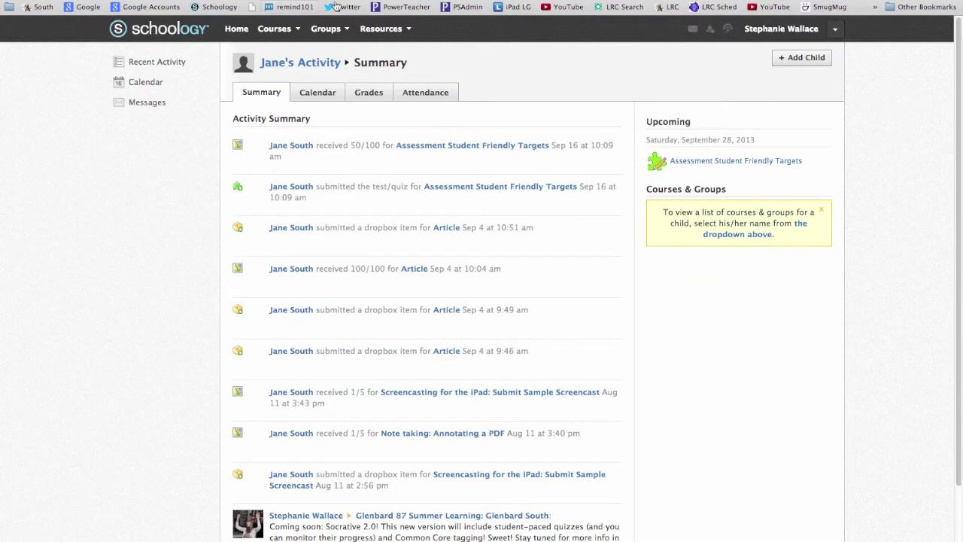
click(316, 94)
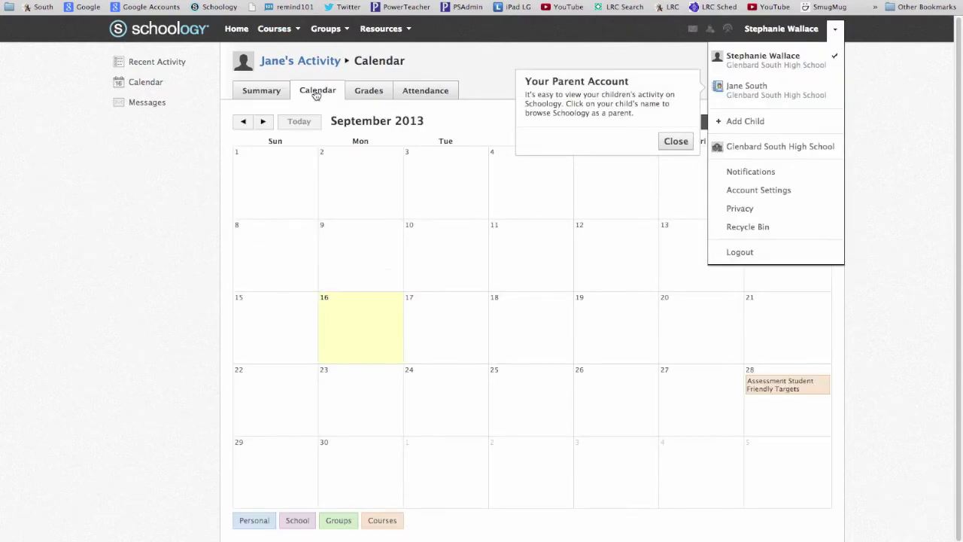
click(370, 91)
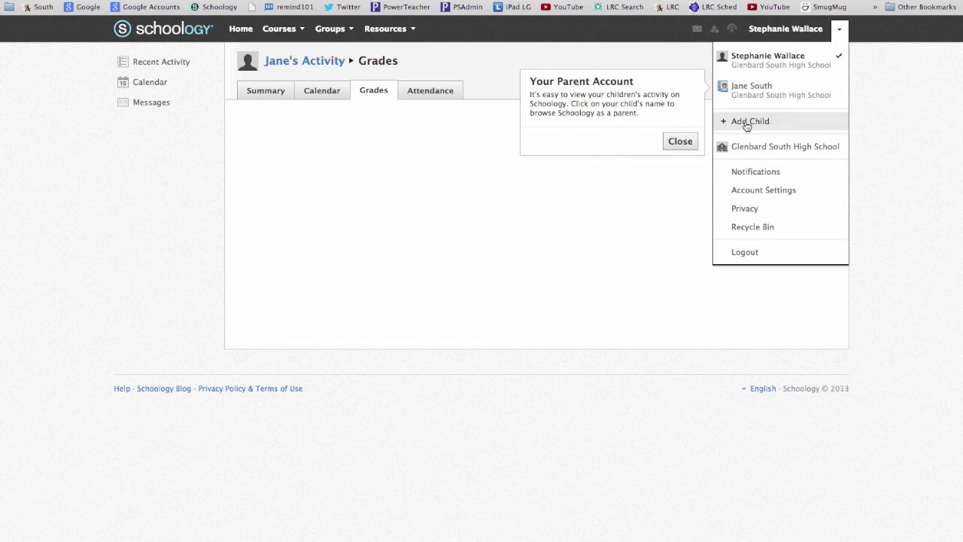
click(746, 123)
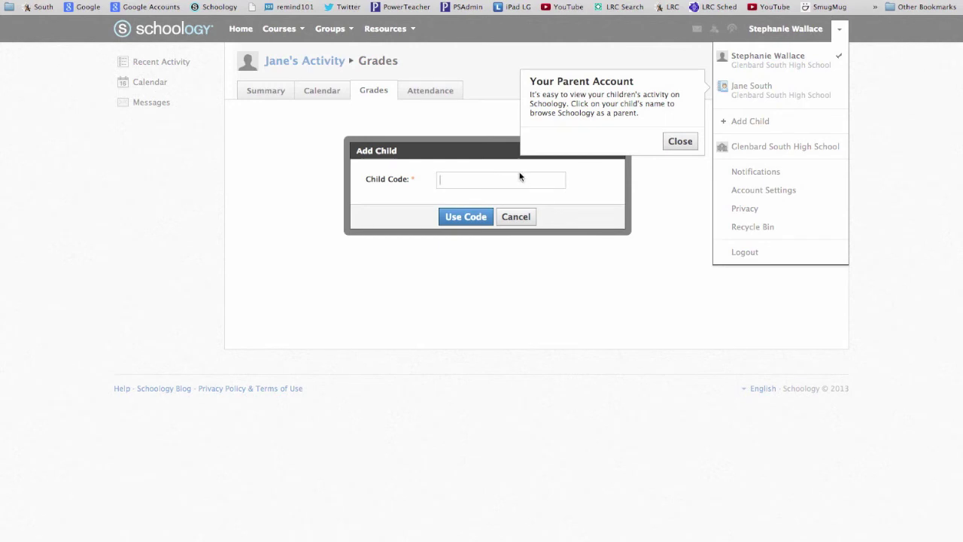
Step: Close the Add Child dialog via Use Code without entering a child code
click(466, 217)
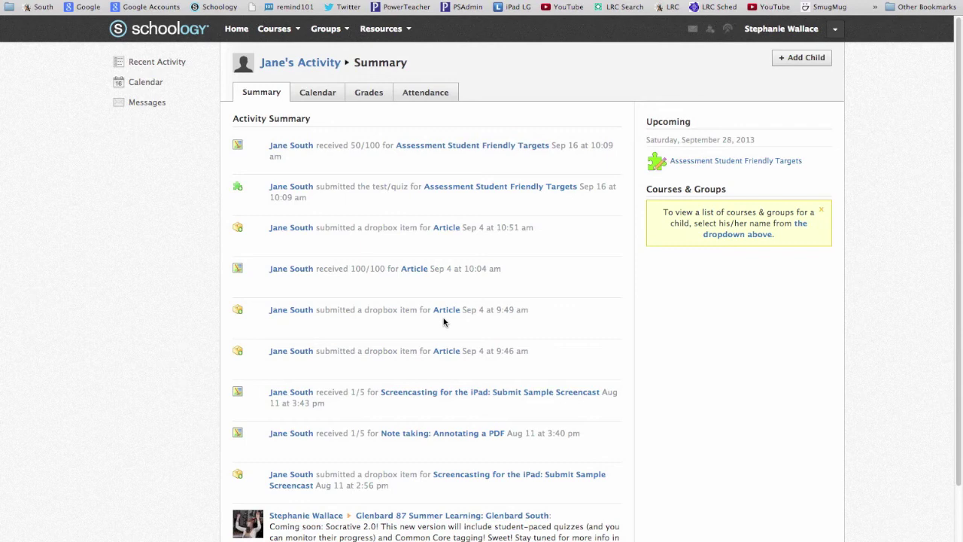
click(288, 67)
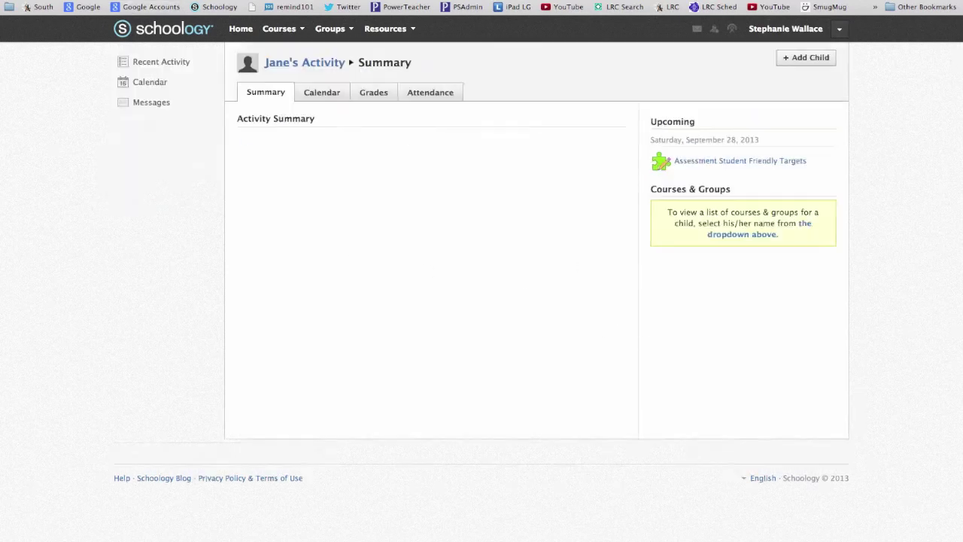
click(794, 58)
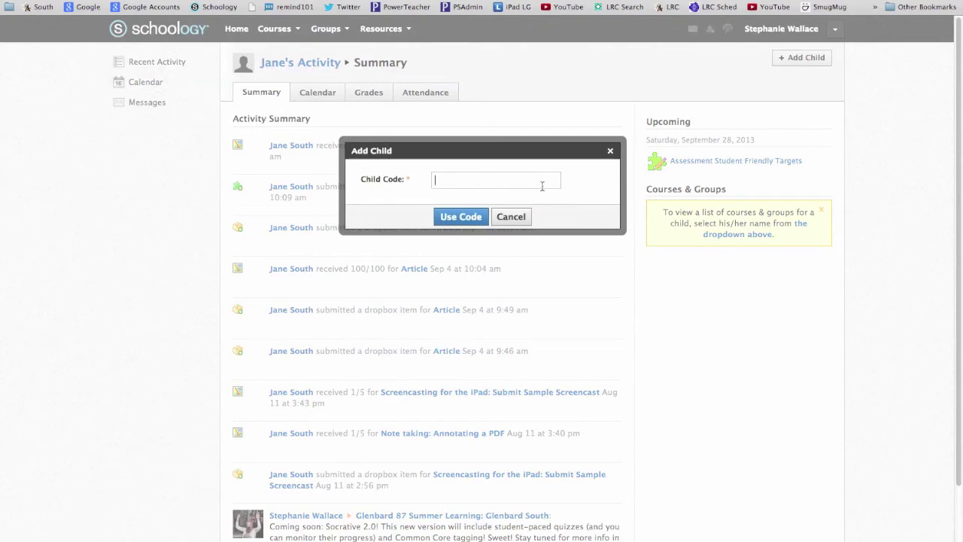
click(610, 152)
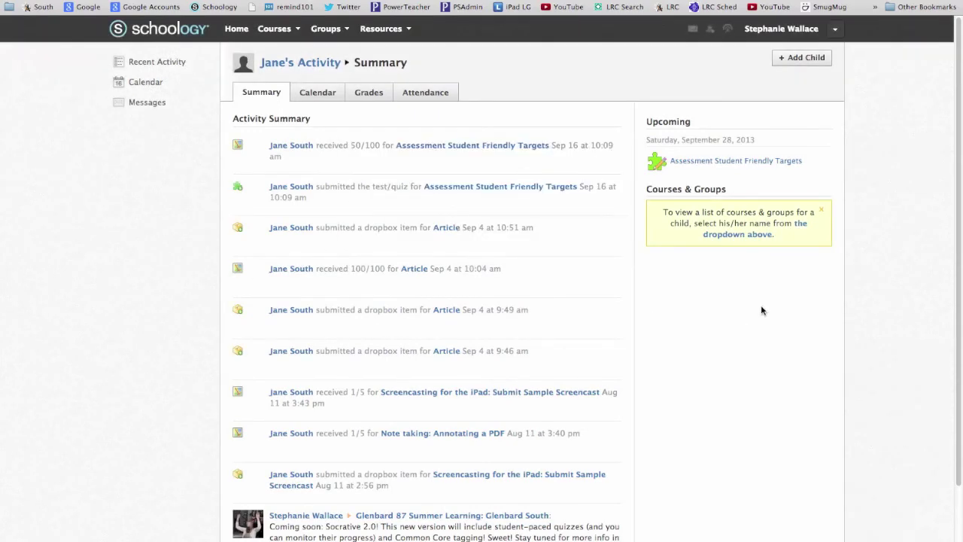
scroll(857, 290, down, 2)
scroll(854, 292, up, 2)
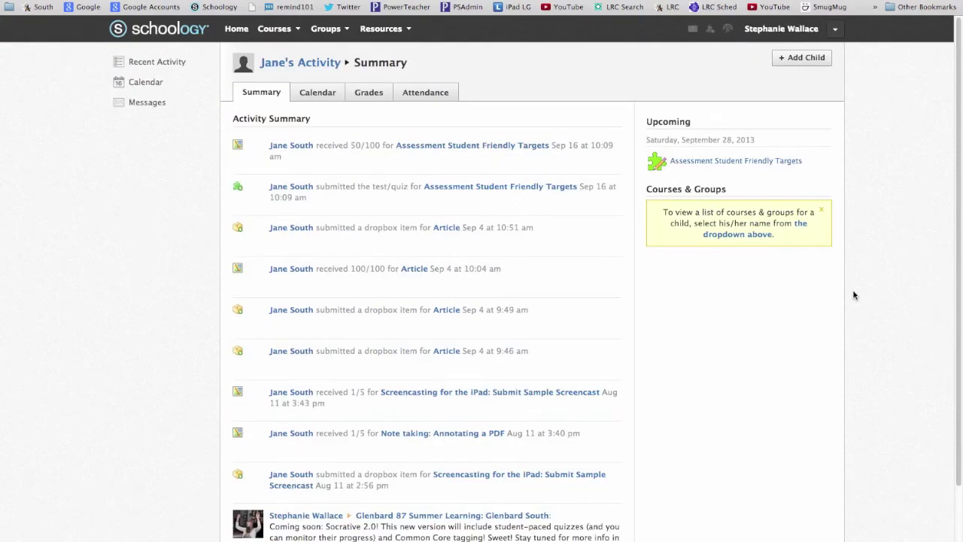